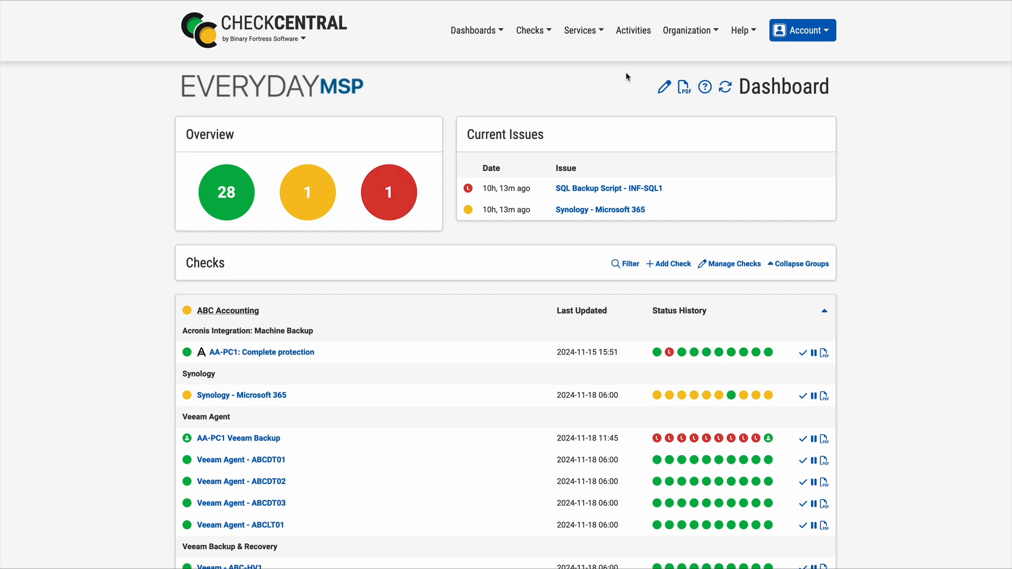
# Start adding a new Microsoft Azure direct integration to the organization
pyautogui.click(591, 32)
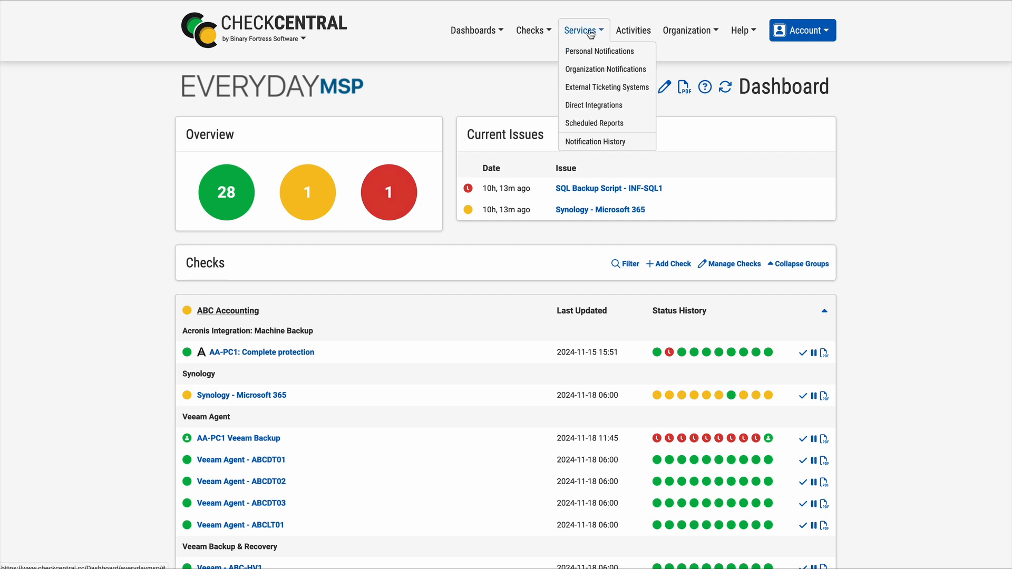
pyautogui.click(622, 106)
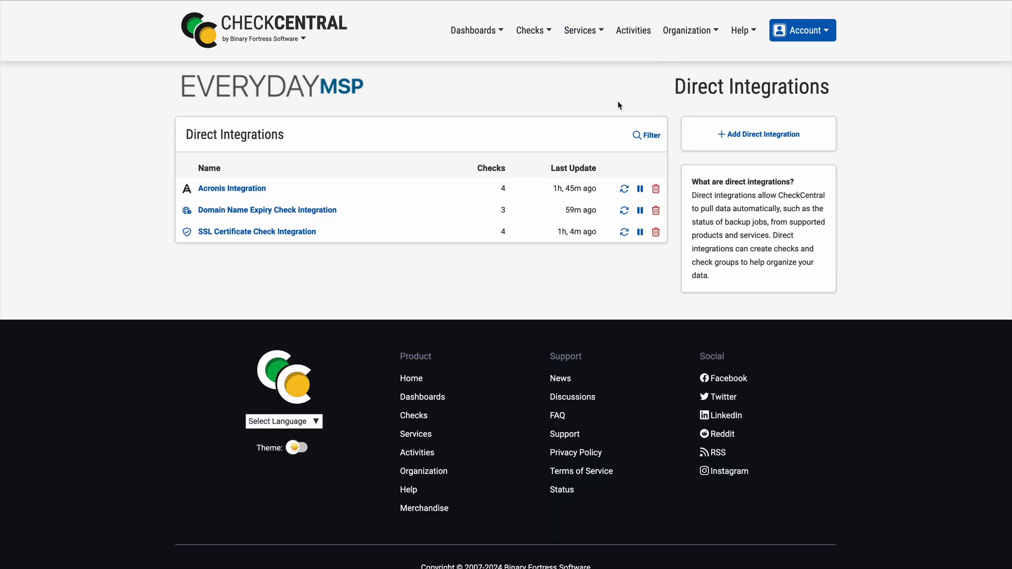
pyautogui.click(768, 138)
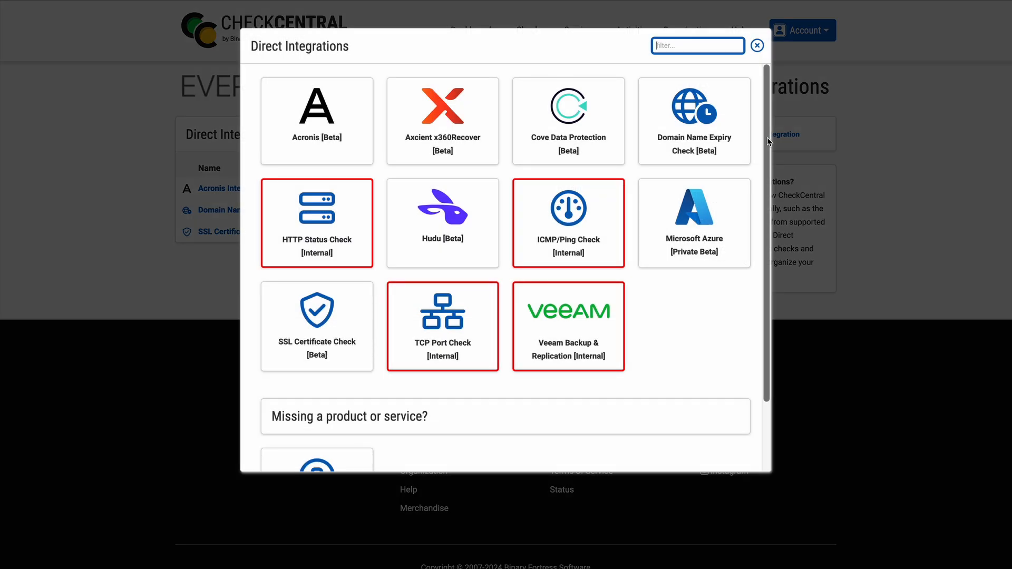
pyautogui.click(695, 231)
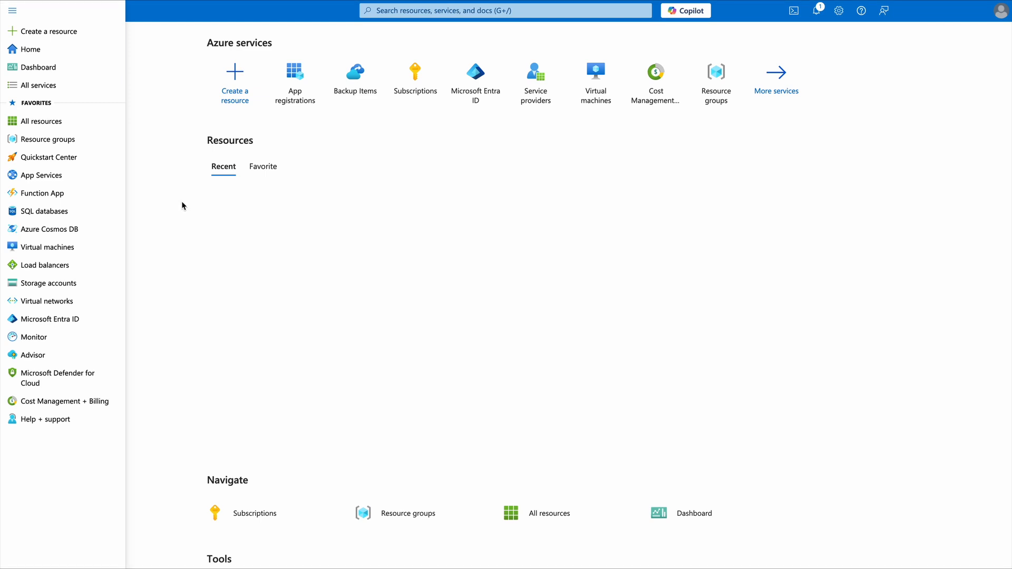
# Switch to the Microsoft Azure portal and register a new Entra ID application named CheckCentral
pyautogui.click(83, 322)
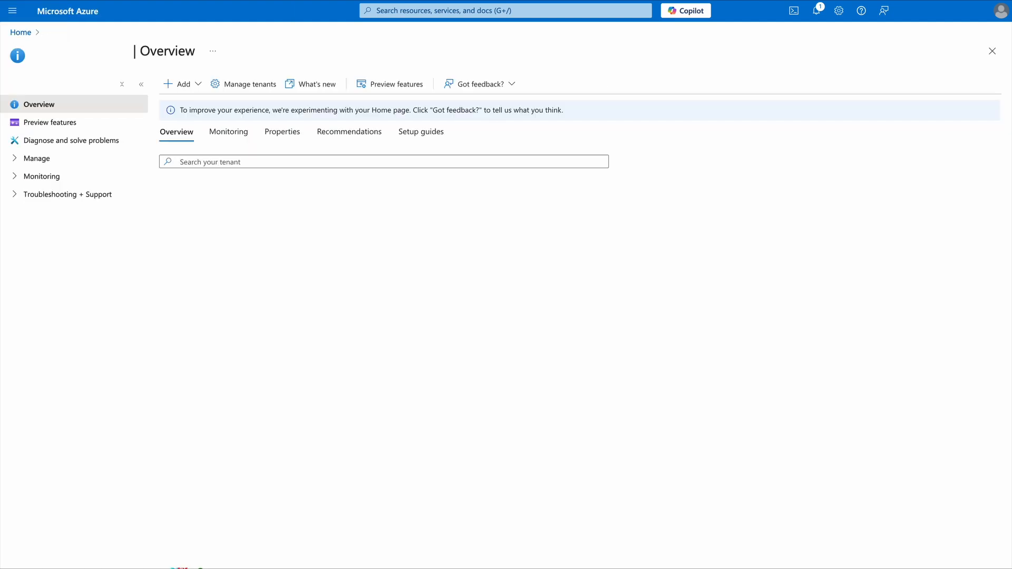
pyautogui.click(18, 158)
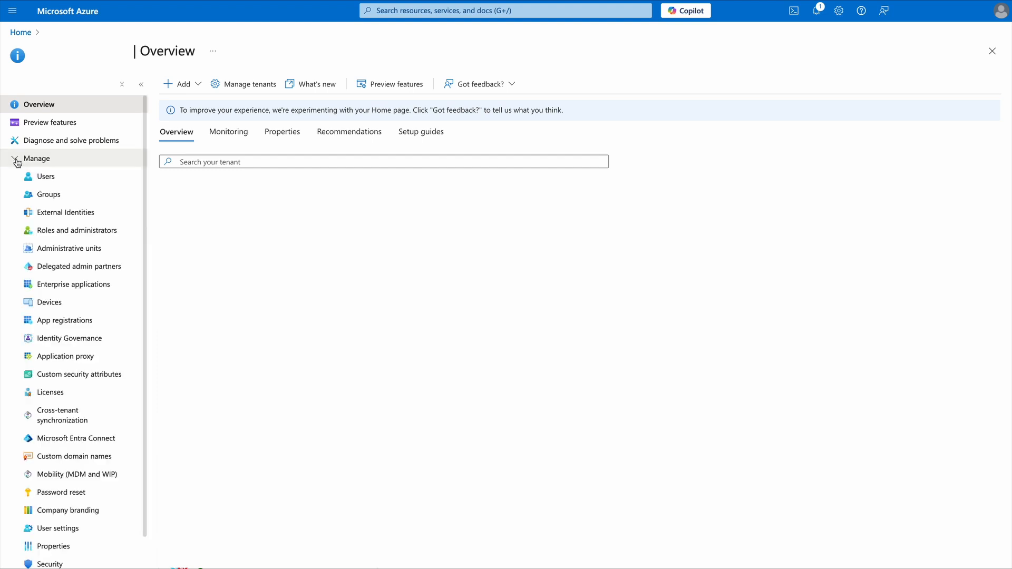
pyautogui.click(59, 319)
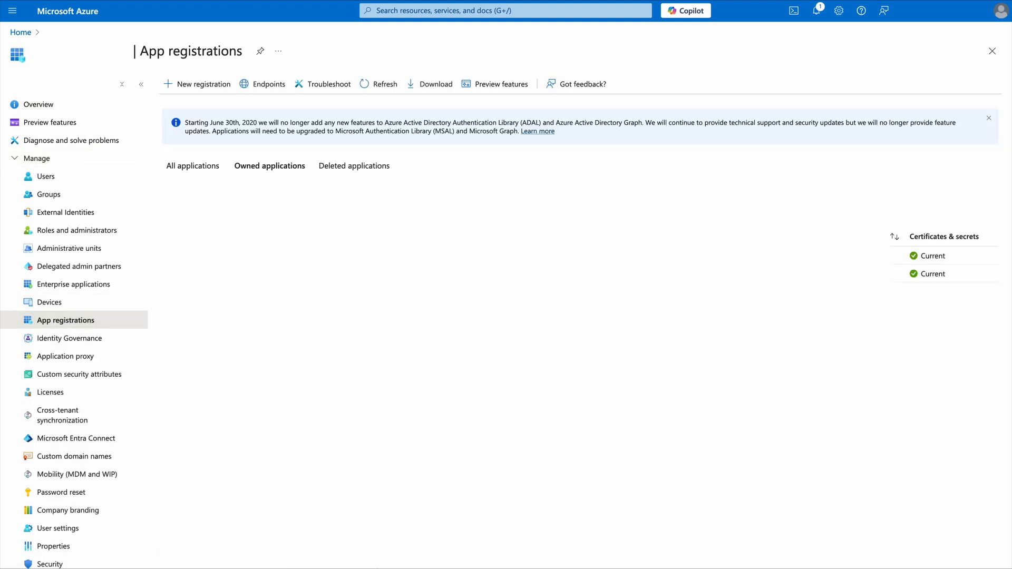
pyautogui.click(202, 86)
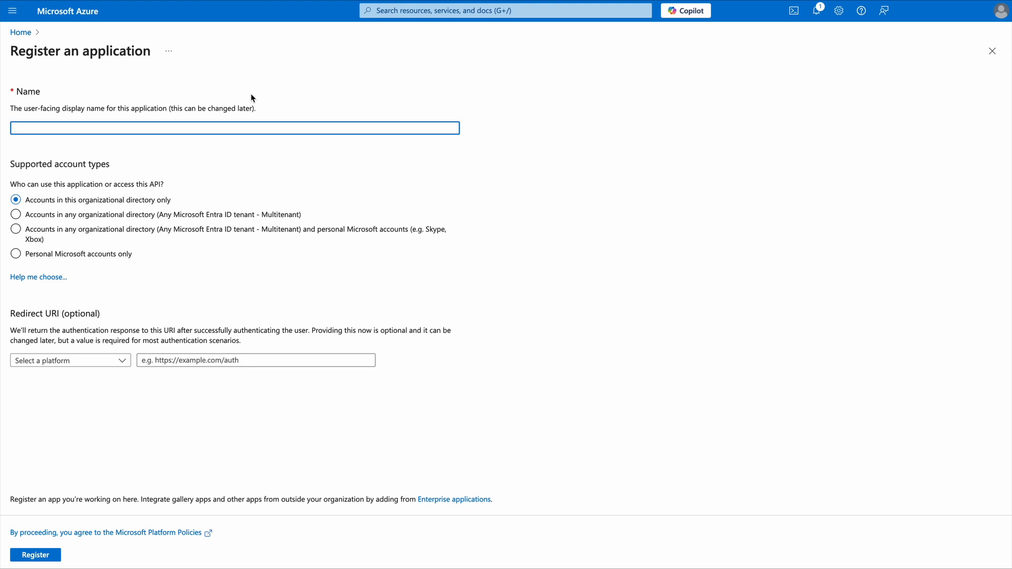
pyautogui.write('CheckCentral')
pyautogui.click(44, 557)
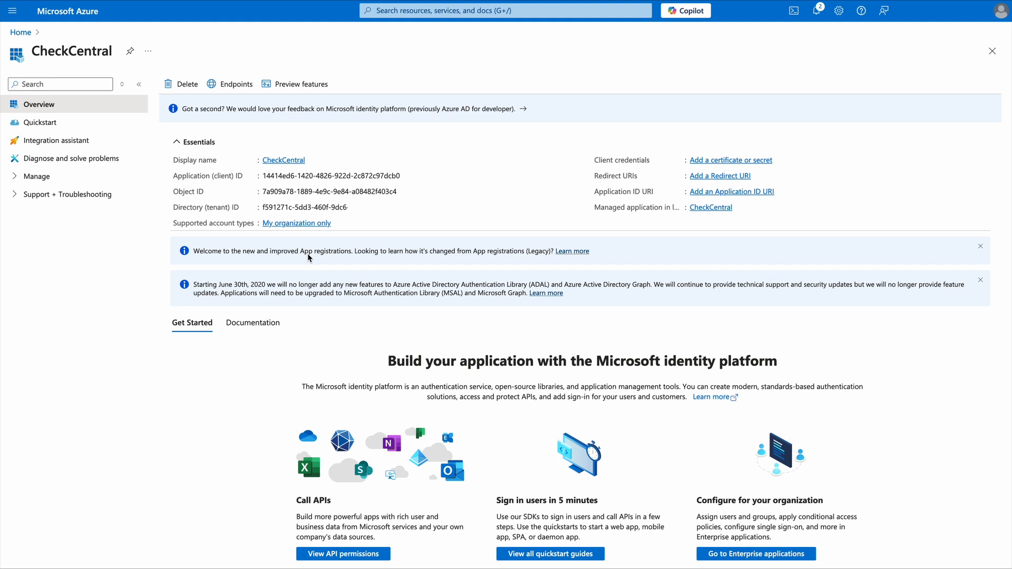
# Add a client secret to the app registration with the description CheckCentral and an expiry of 730 days (24 months)
pyautogui.click(110, 182)
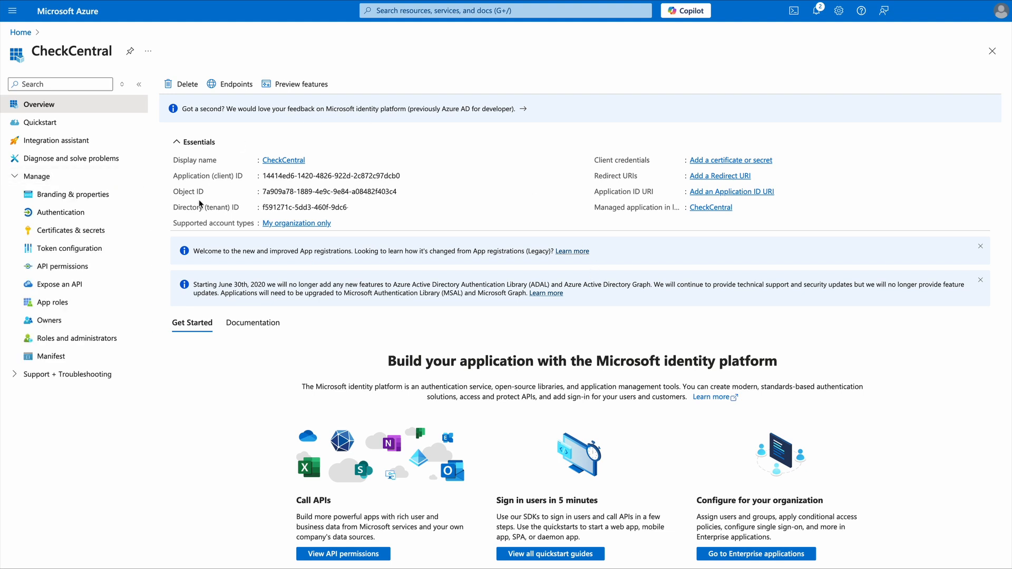
pyautogui.click(92, 232)
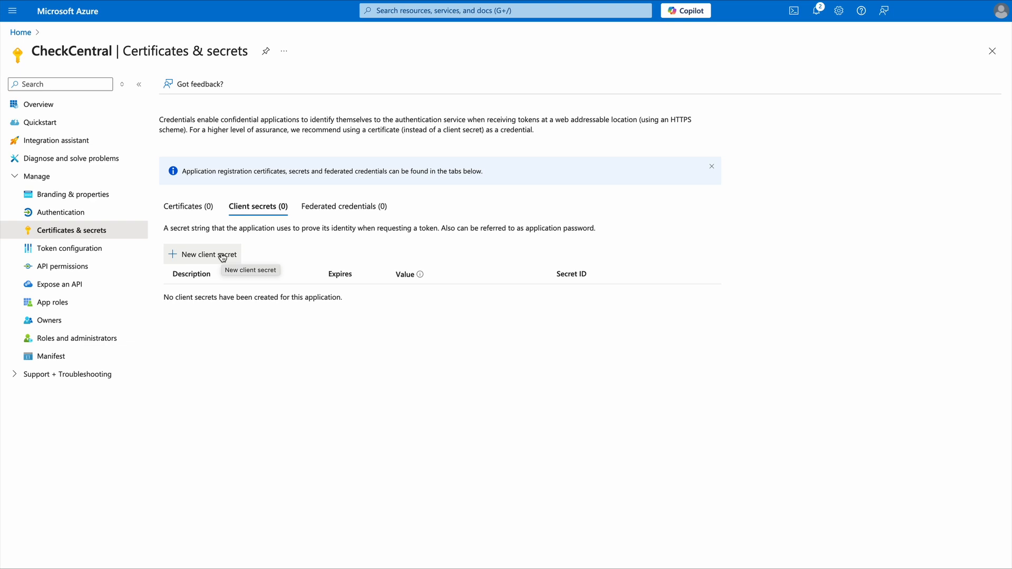
pyautogui.click(222, 258)
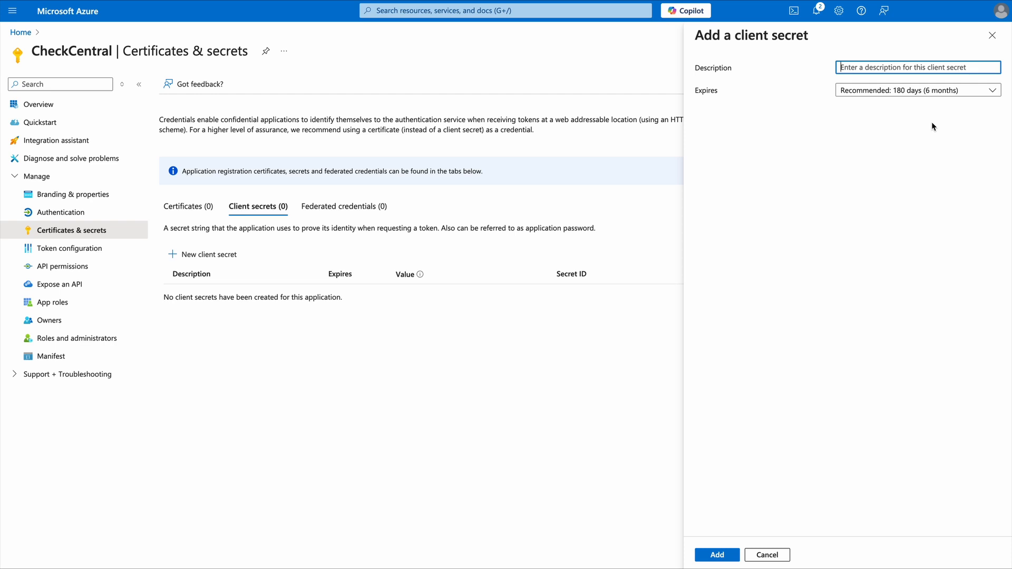
pyautogui.write('CheckCentral')
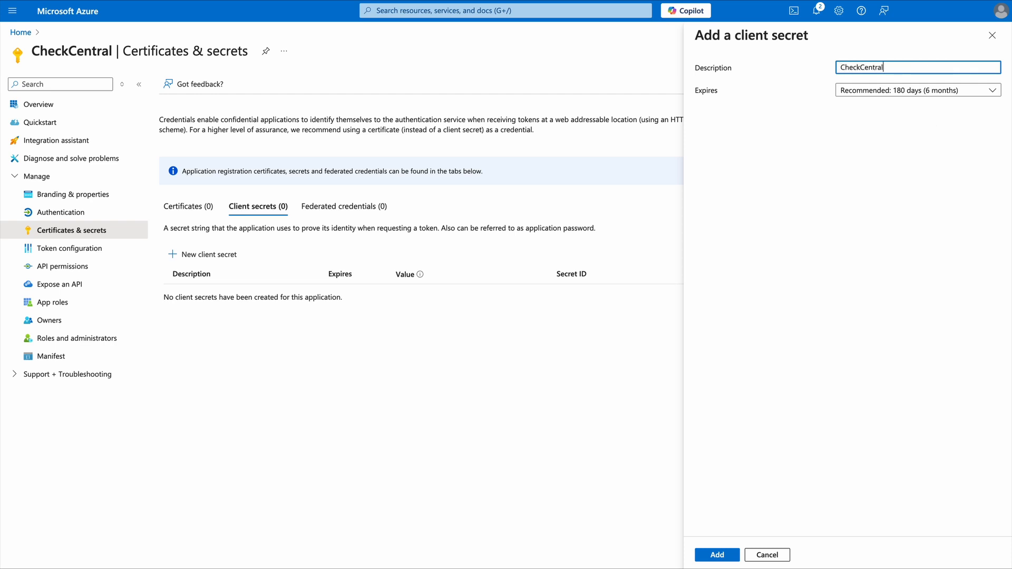
pyautogui.click(970, 91)
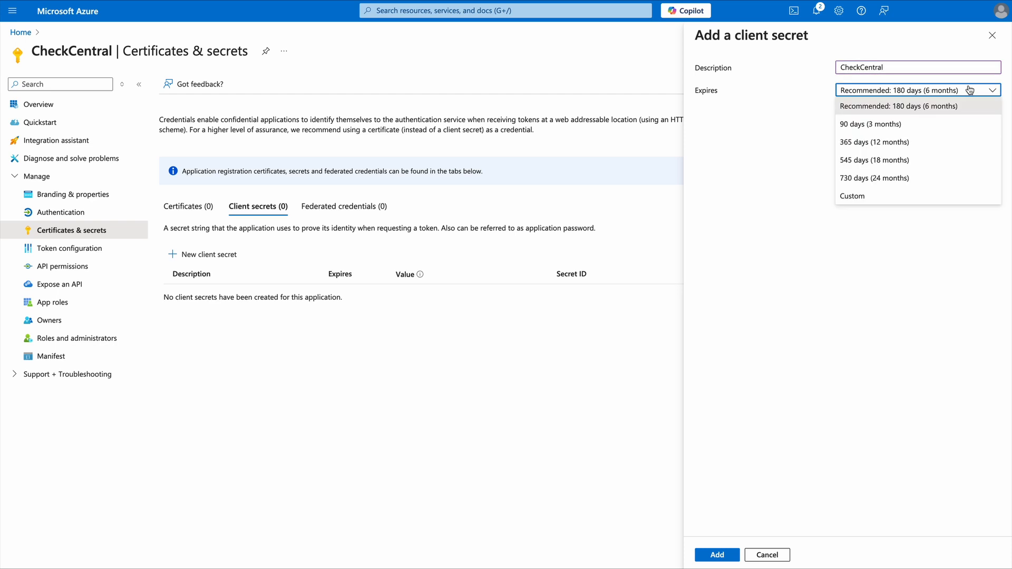
pyautogui.click(922, 181)
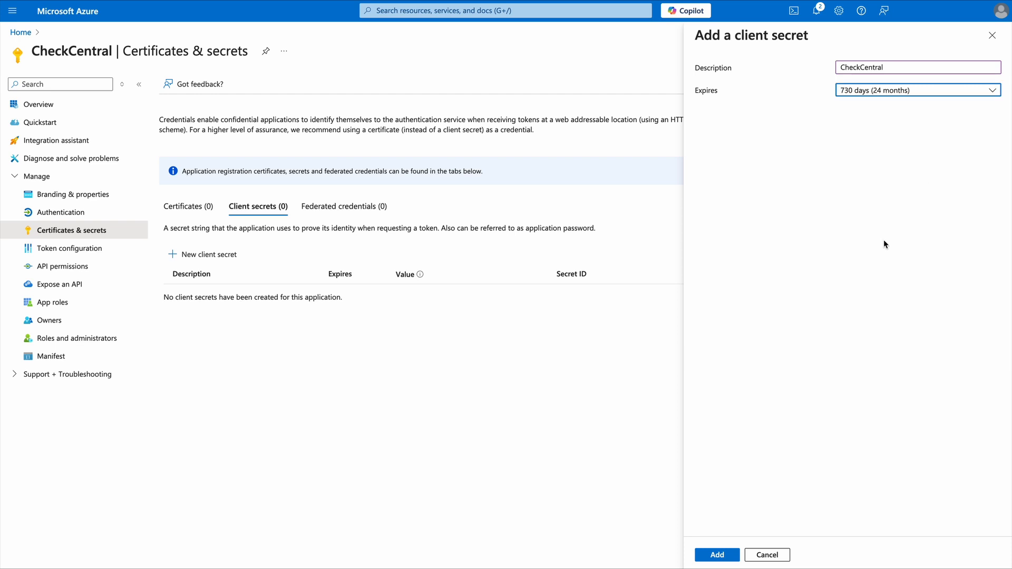
pyautogui.click(725, 560)
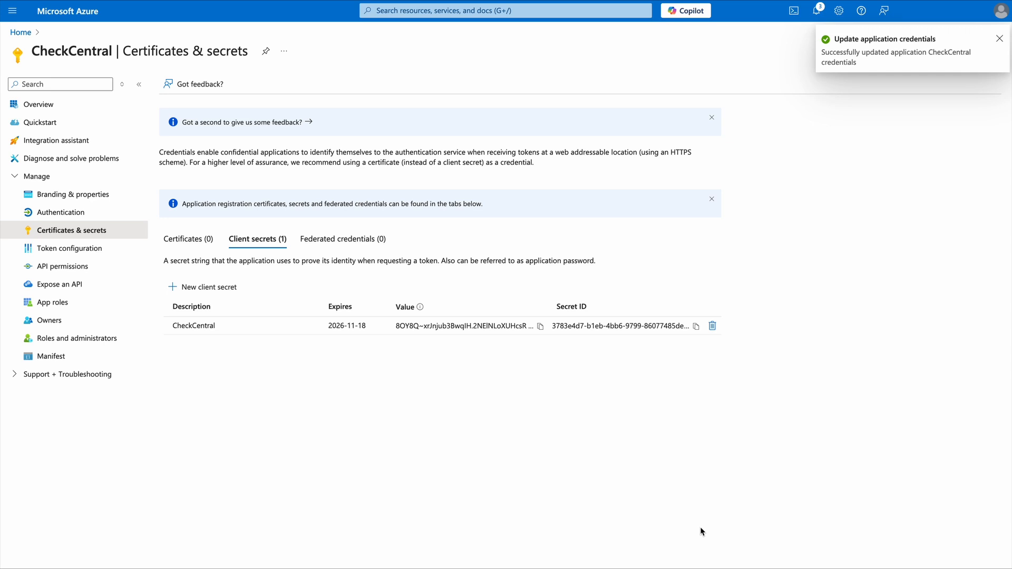
# Copy the new client secret's value, the application (client) ID and the directory (tenant) ID of the app registration
pyautogui.click(541, 327)
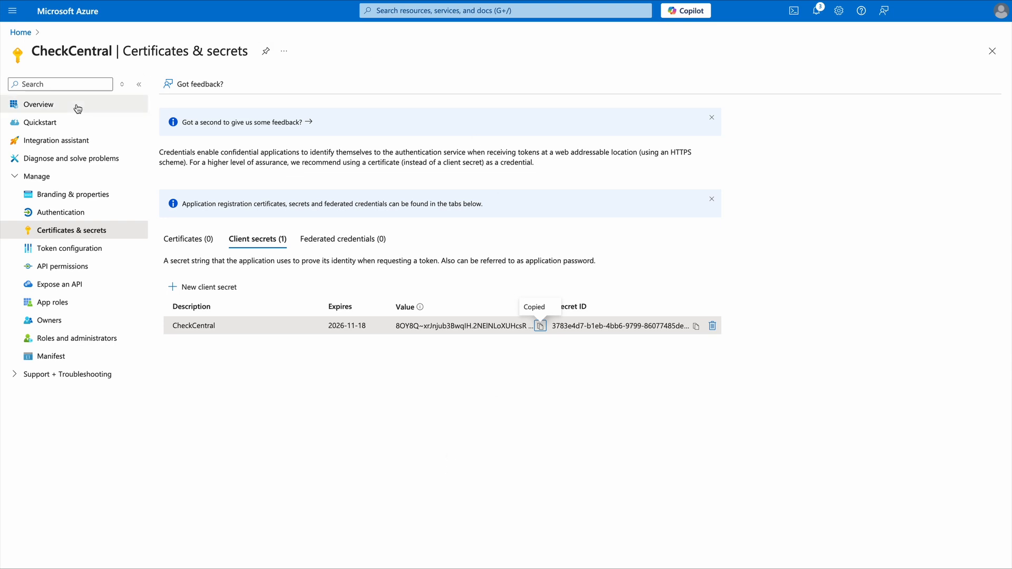
pyautogui.click(50, 107)
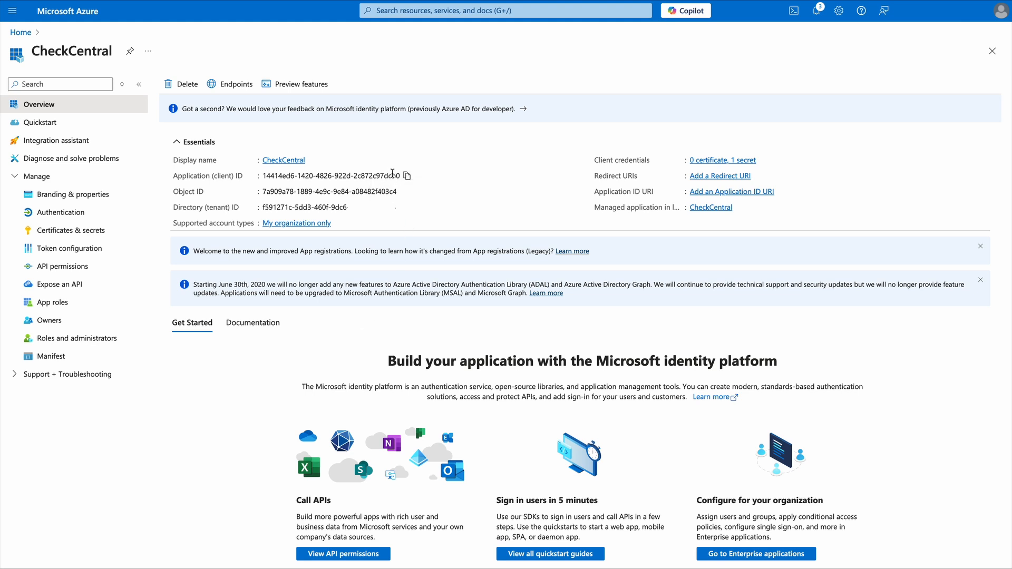
pyautogui.click(407, 176)
pyautogui.click(402, 209)
# Start a new role assignment in the access control (IAM) of the Microsoft Partner Network subscription
pyautogui.click(21, 32)
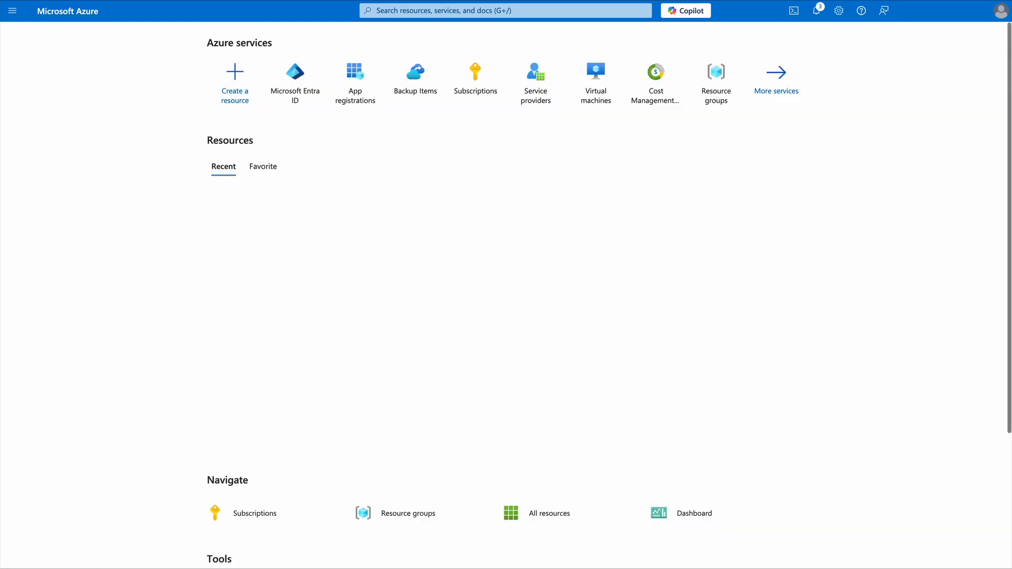
pyautogui.click(482, 82)
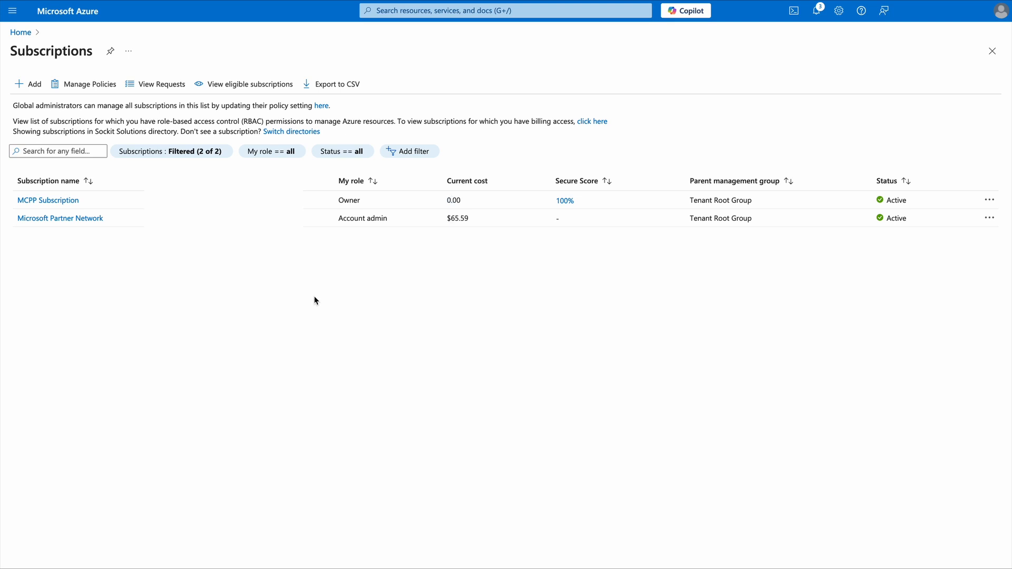
pyautogui.click(79, 220)
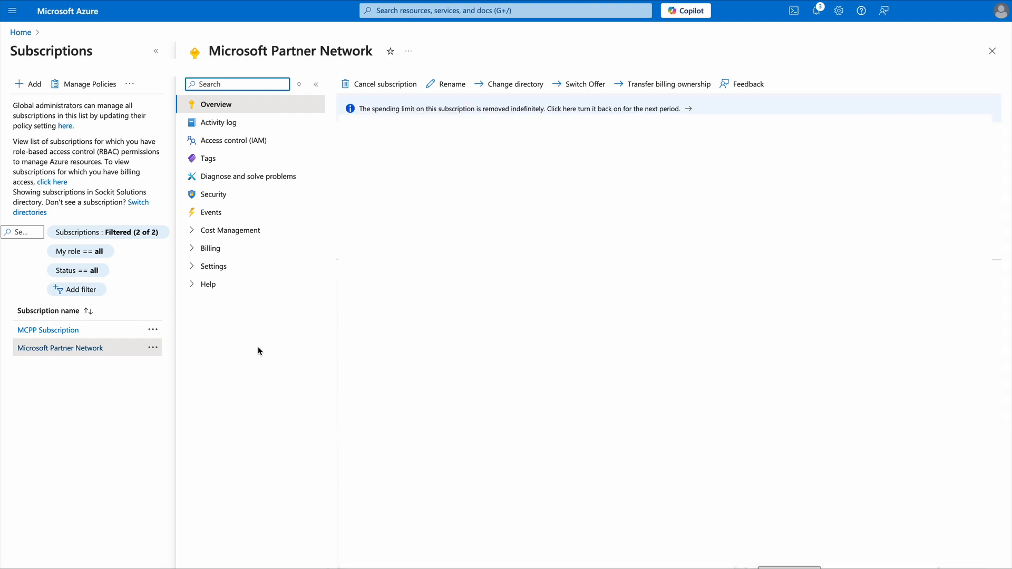
pyautogui.click(232, 150)
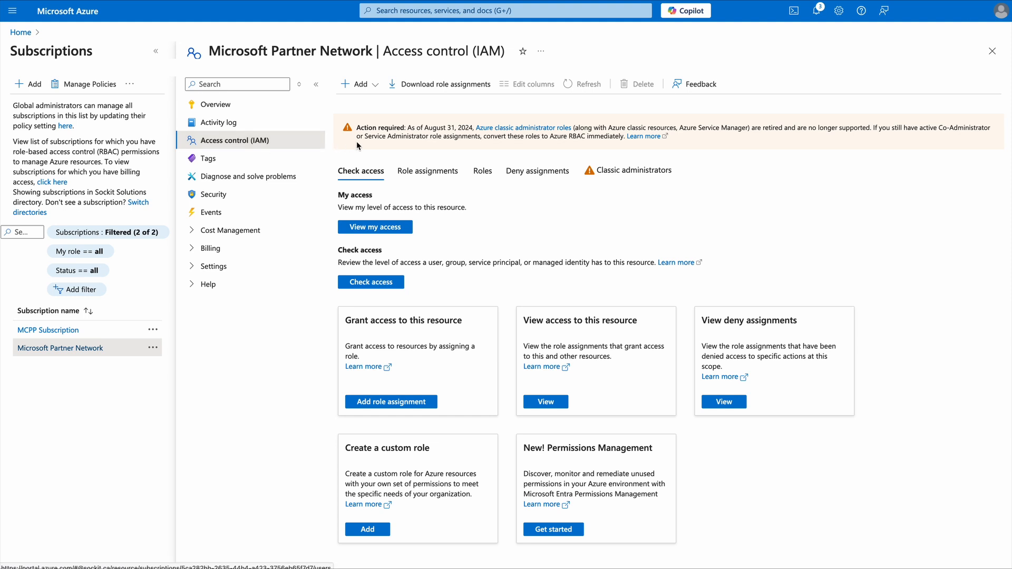
pyautogui.click(446, 179)
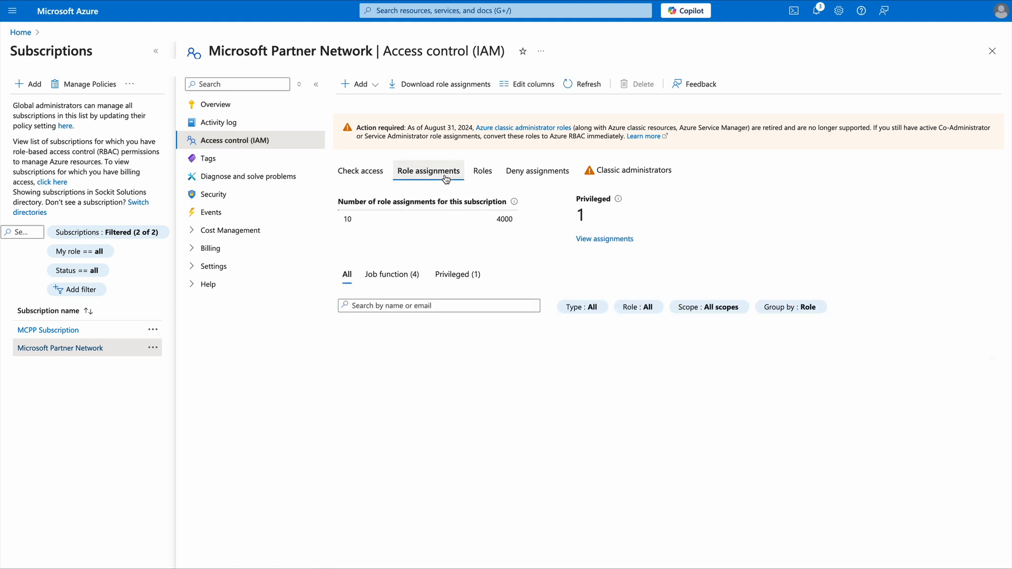
pyautogui.click(367, 85)
pyautogui.click(374, 103)
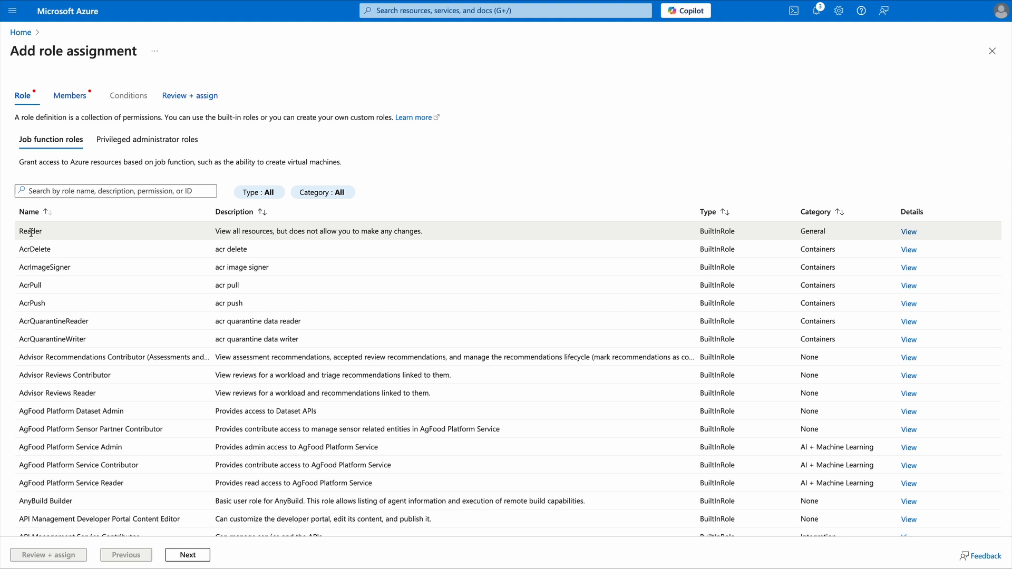
# Assign the Reader role to the CheckCentral application as the selected member
pyautogui.click(68, 233)
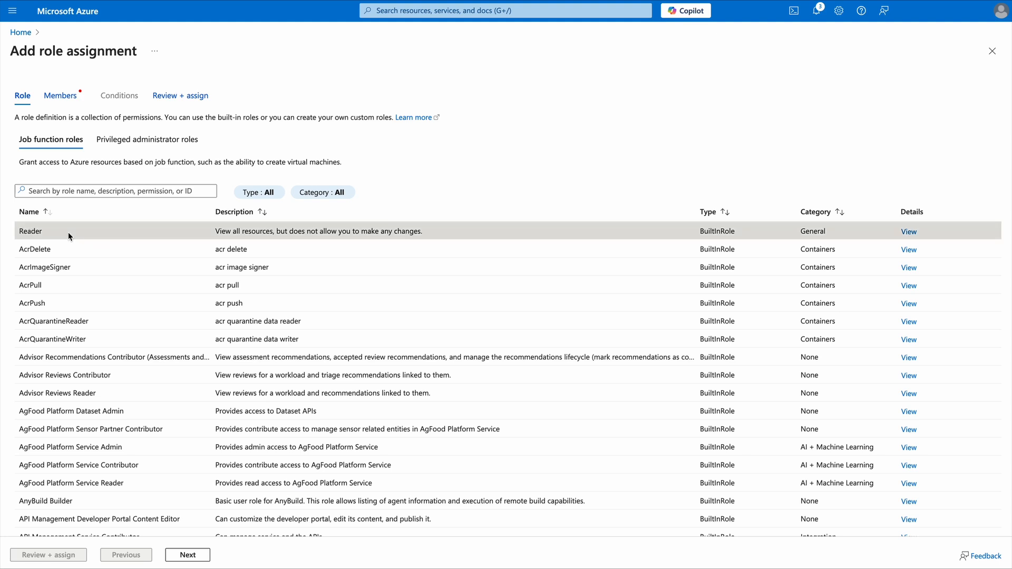
pyautogui.click(62, 96)
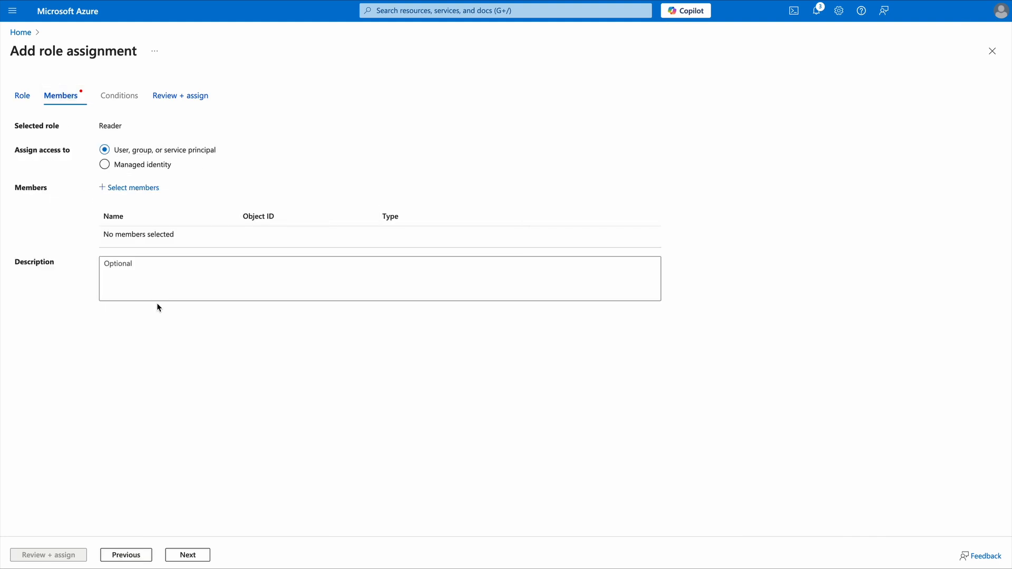
pyautogui.click(142, 189)
pyautogui.write('check')
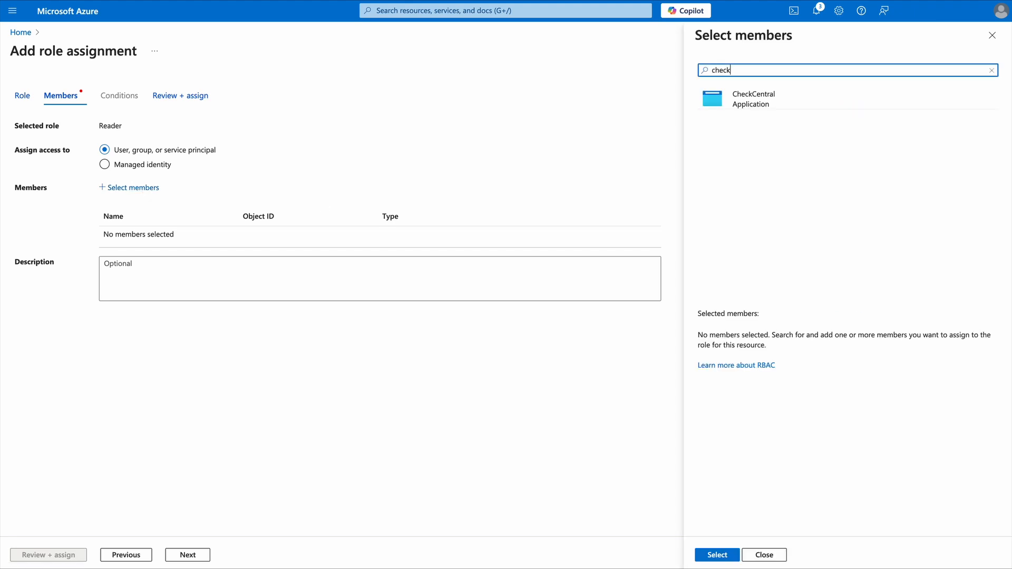
pyautogui.click(759, 103)
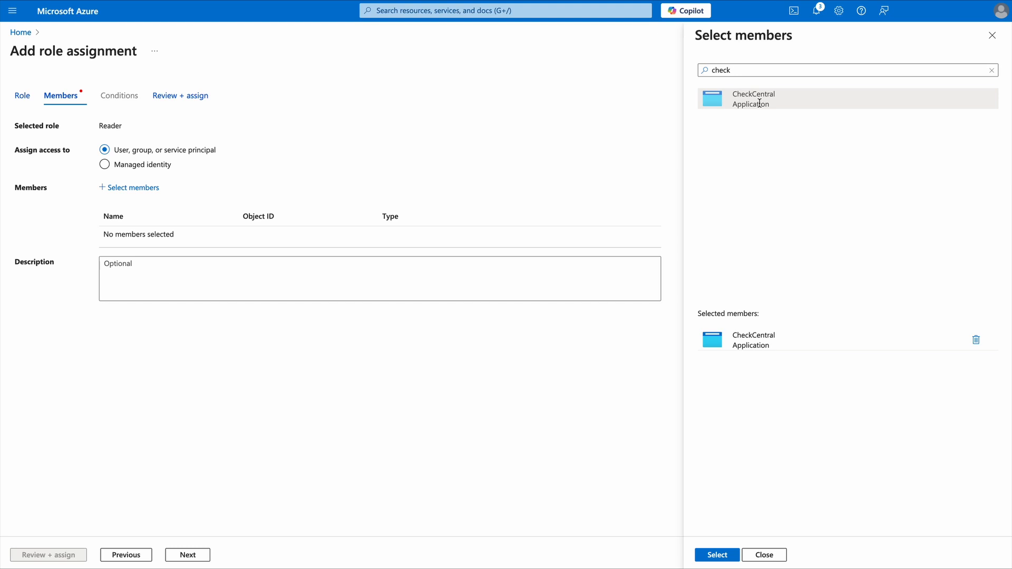
pyautogui.click(718, 555)
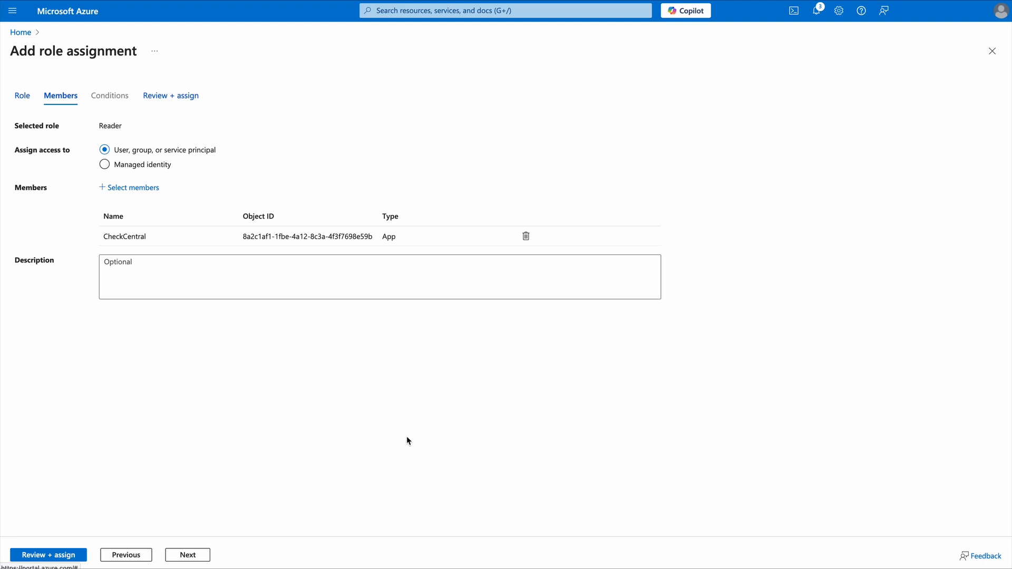
pyautogui.click(73, 561)
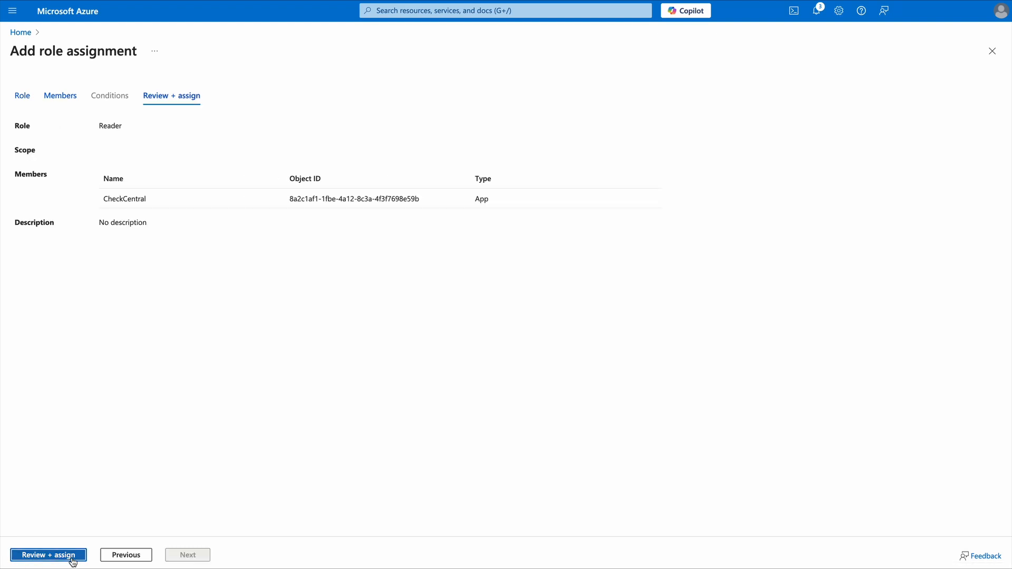
pyautogui.click(73, 557)
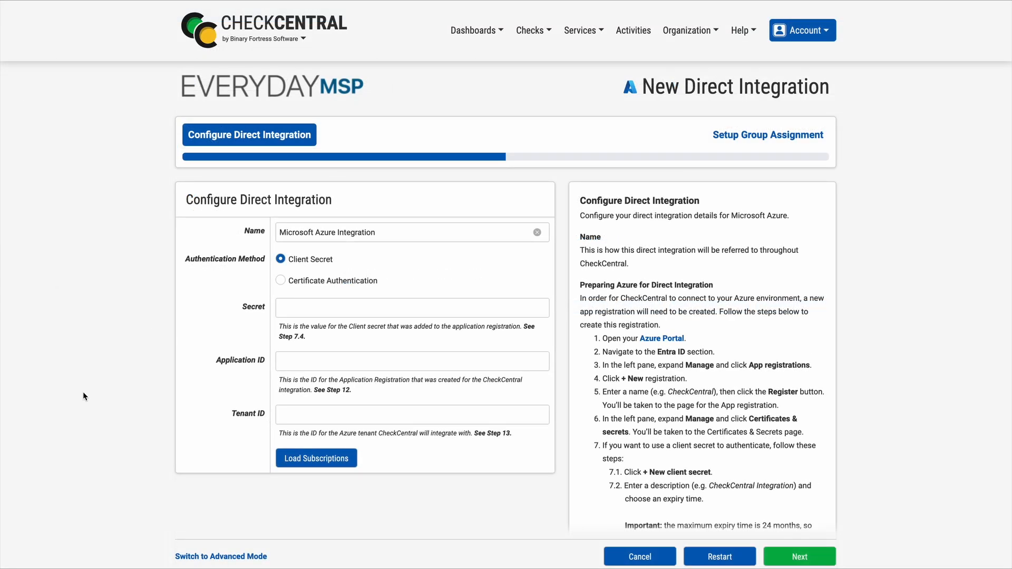
# Back in CheckCentral, paste the client secret, application ID and tenant ID into the Azure integration and load its subscriptions
pyautogui.click(295, 308)
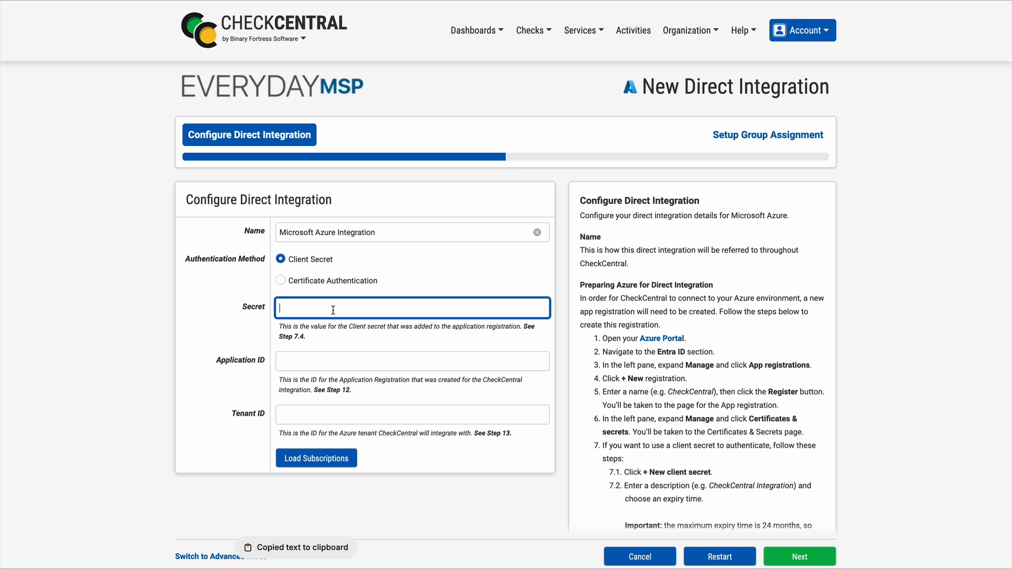
pyautogui.hotkey('ctrl', 'v')
pyautogui.click(327, 363)
pyautogui.hotkey('ctrl', 'v')
pyautogui.click(349, 411)
pyautogui.hotkey('ctrl', 'v')
pyautogui.click(84, 379)
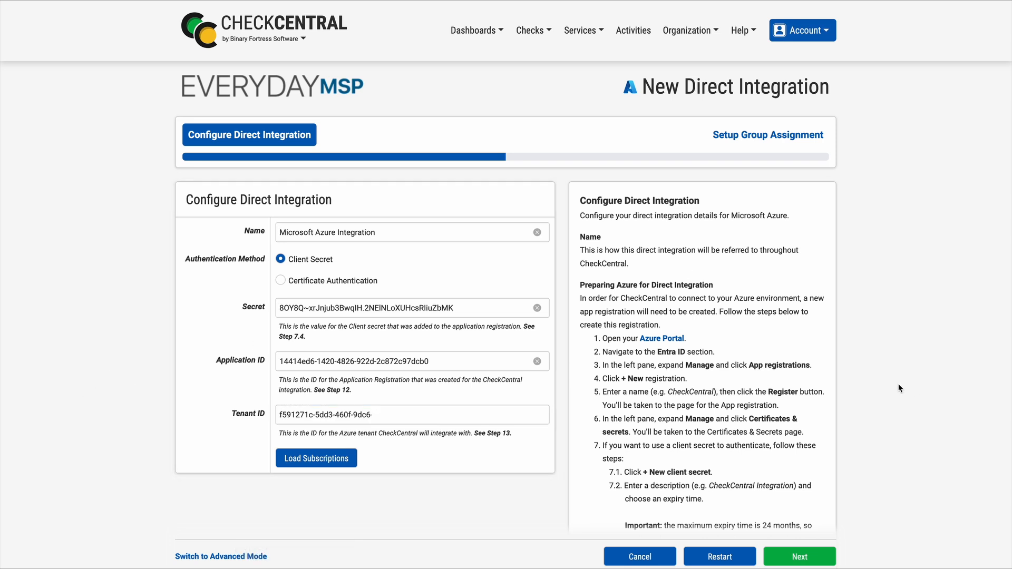
pyautogui.scroll(-3, 898, 388)
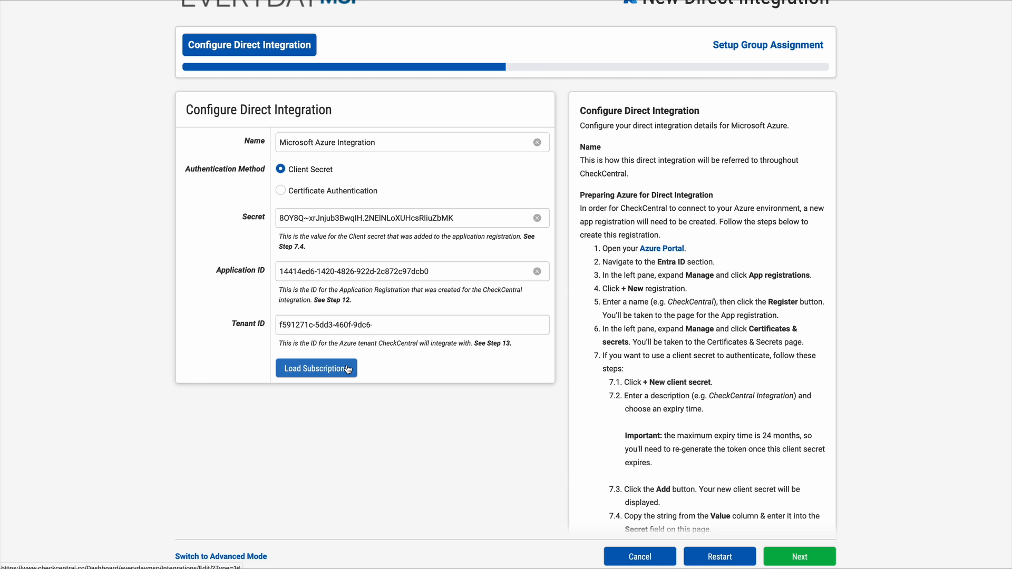
pyautogui.click(348, 369)
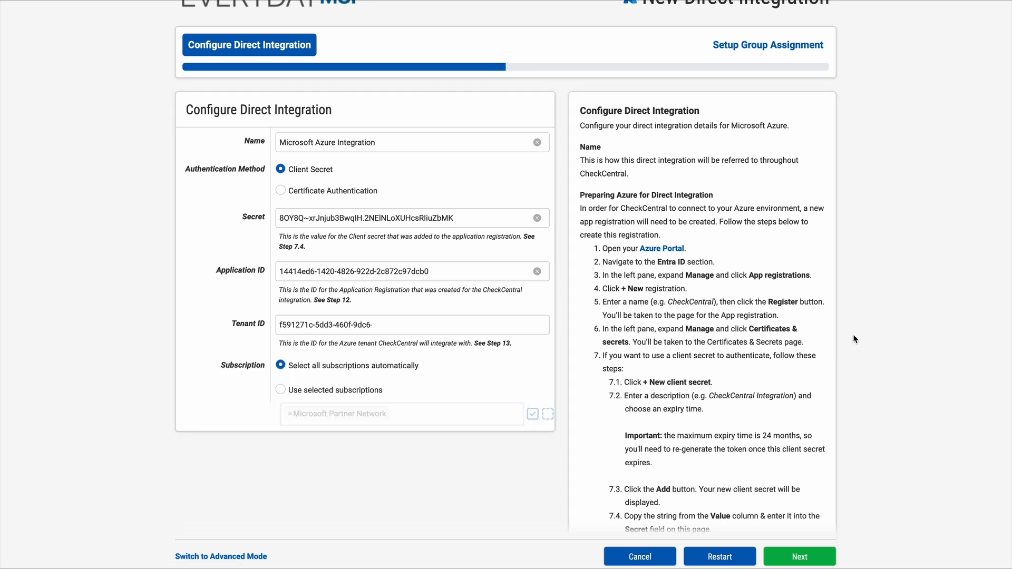
# Assign the Microsoft Partner Network subscription to the Binary Fortress check group and save the integration, continuing to a new check definition
pyautogui.click(796, 557)
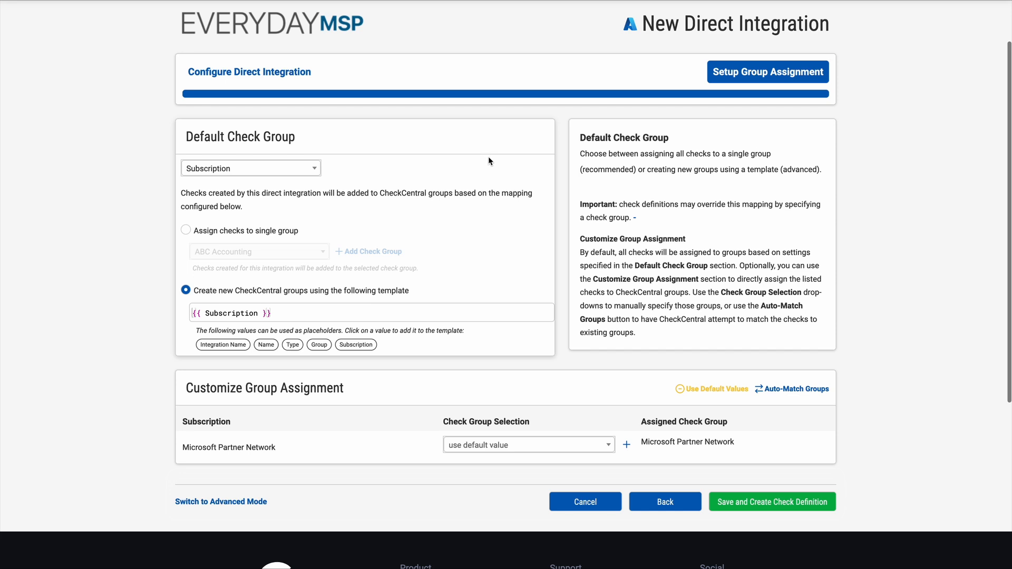
pyautogui.click(510, 448)
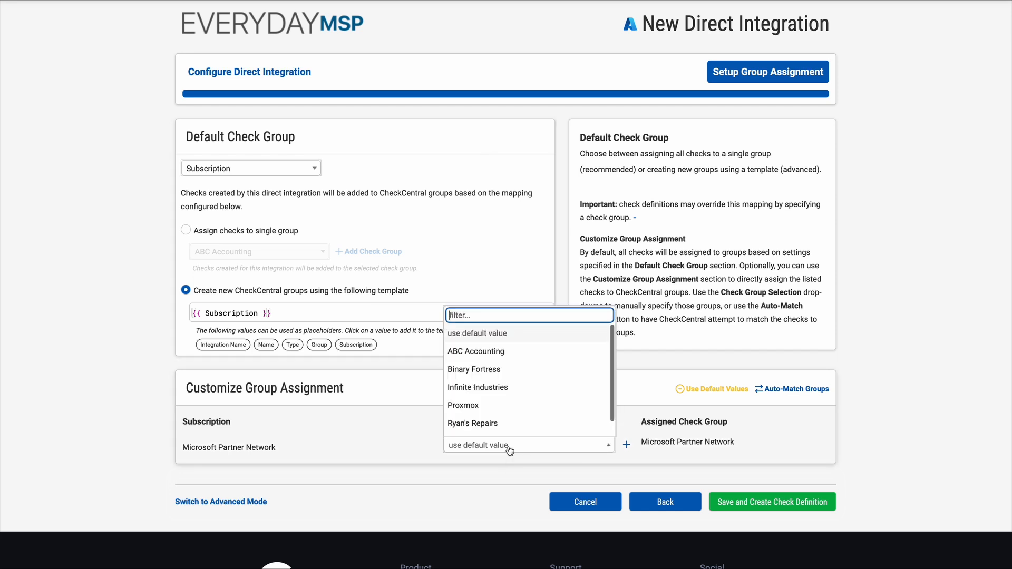
pyautogui.click(489, 375)
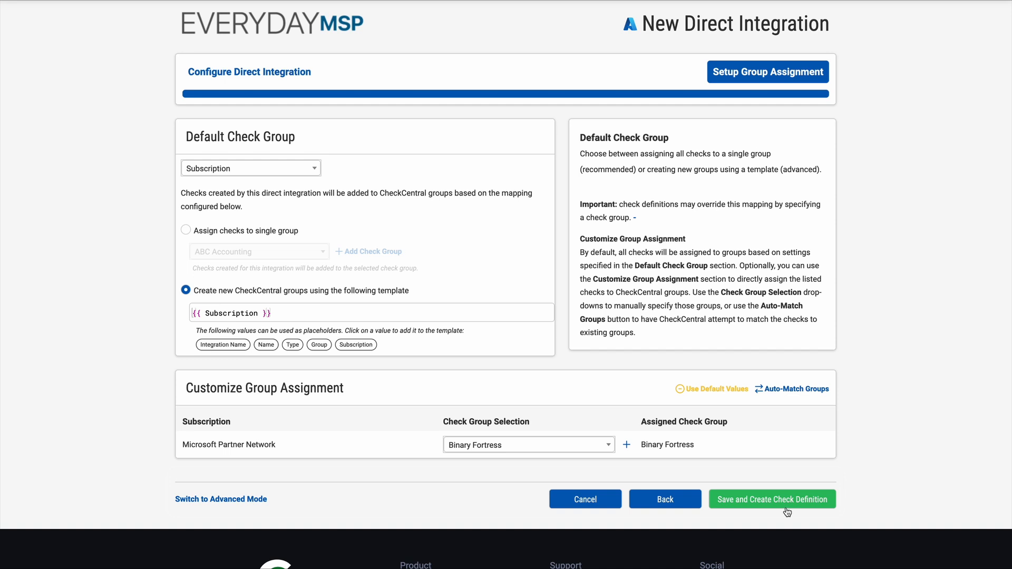
pyautogui.click(818, 502)
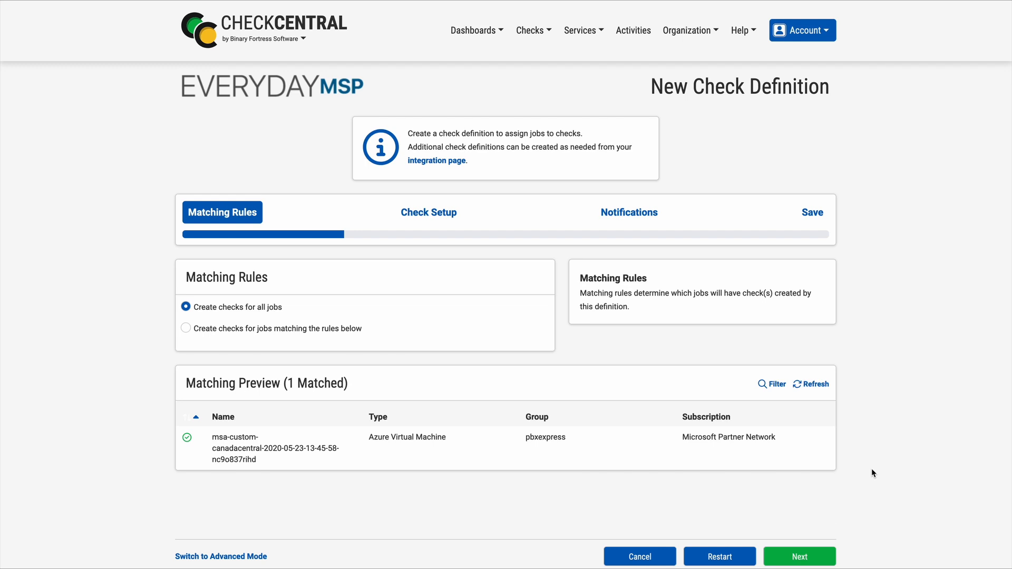
# Go through the new check definition, creating checks for all jobs and keeping the default check setup and email notification settings
pyautogui.click(821, 561)
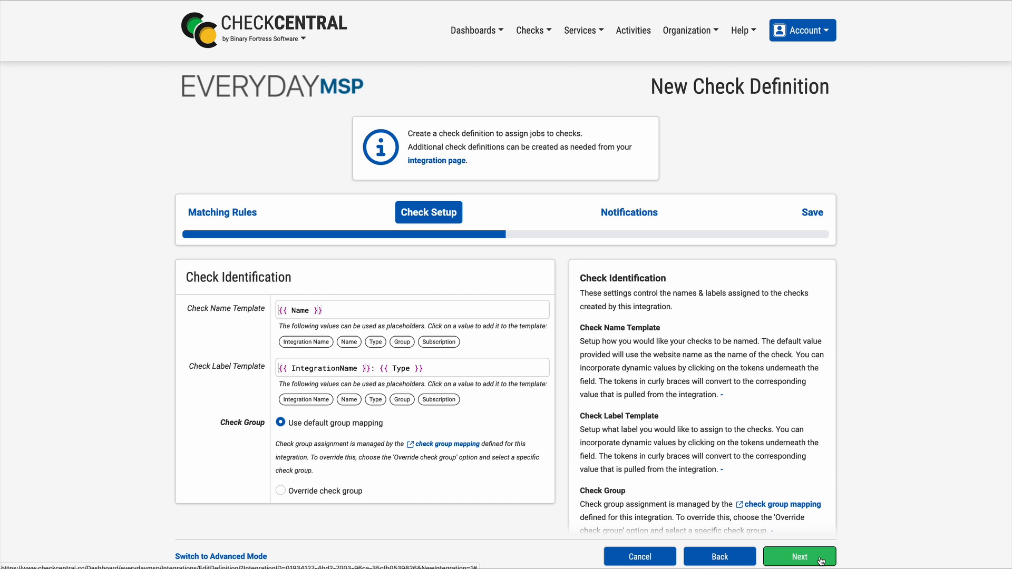
pyautogui.click(821, 560)
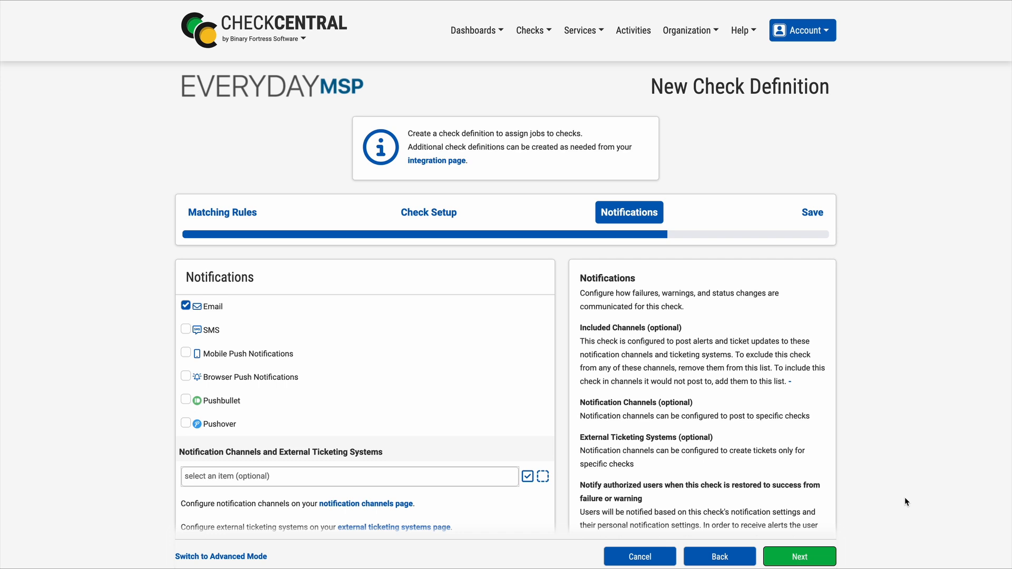
pyautogui.scroll(-1, 905, 498)
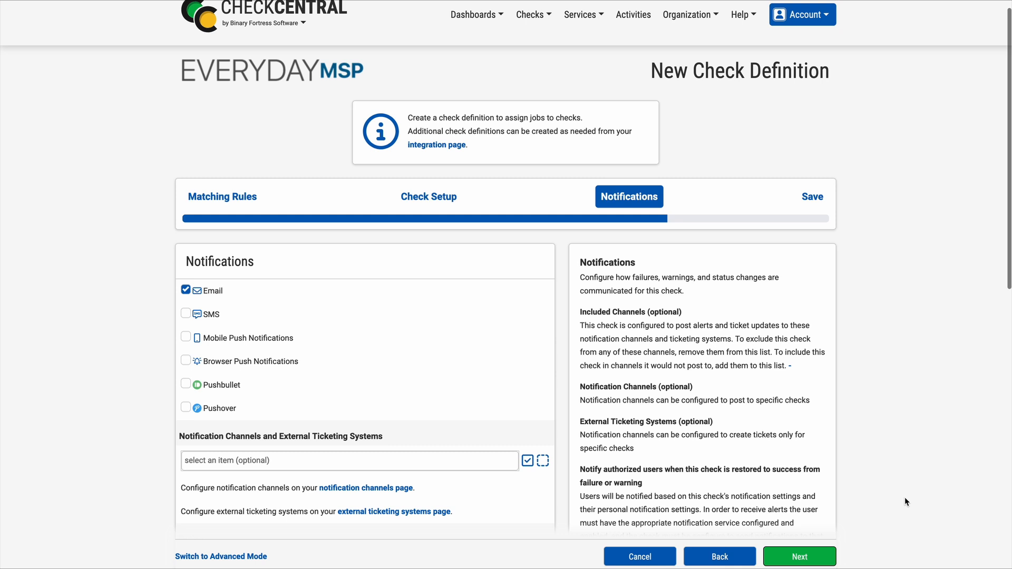
pyautogui.scroll(-5, 905, 498)
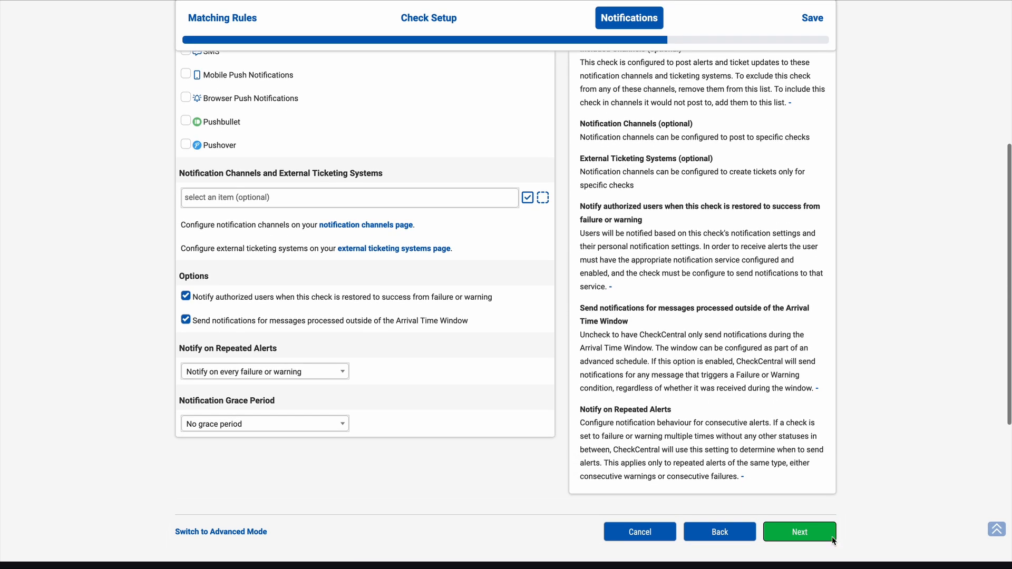
pyautogui.click(800, 536)
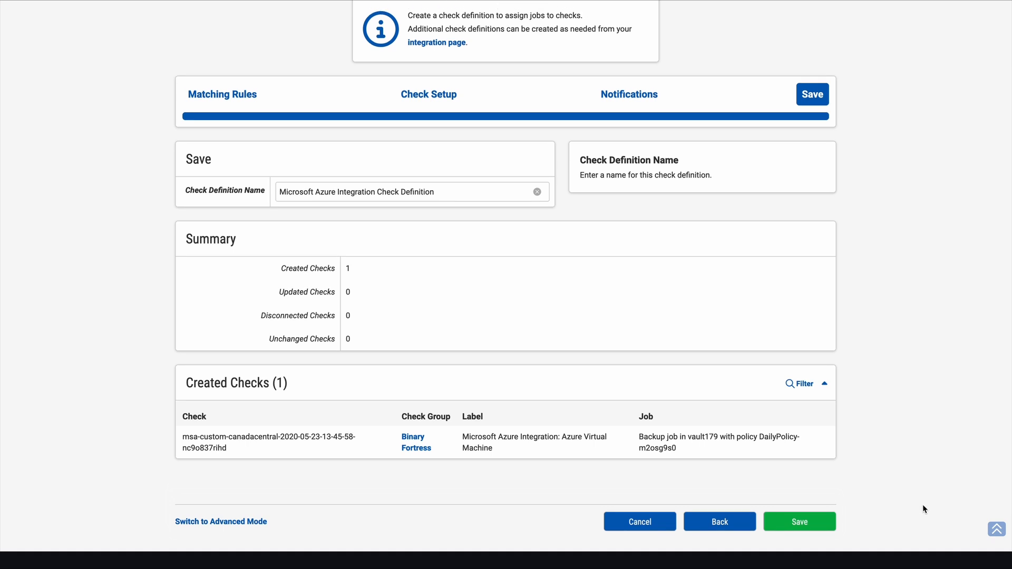
# Save the check definition as Microsoft Azure Integration Check Definition and initiate a data update for the direct integration
pyautogui.click(821, 529)
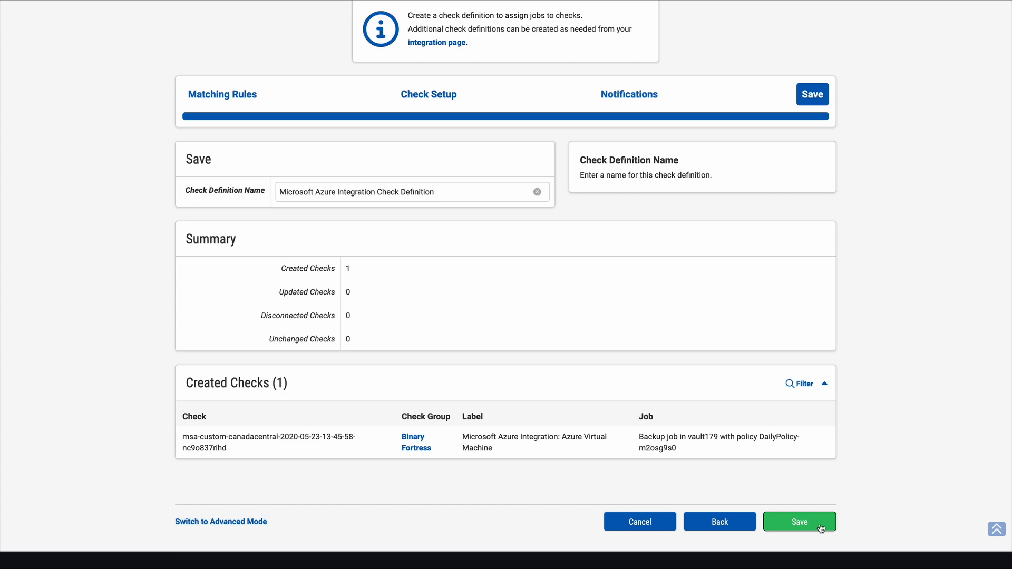
pyautogui.click(821, 529)
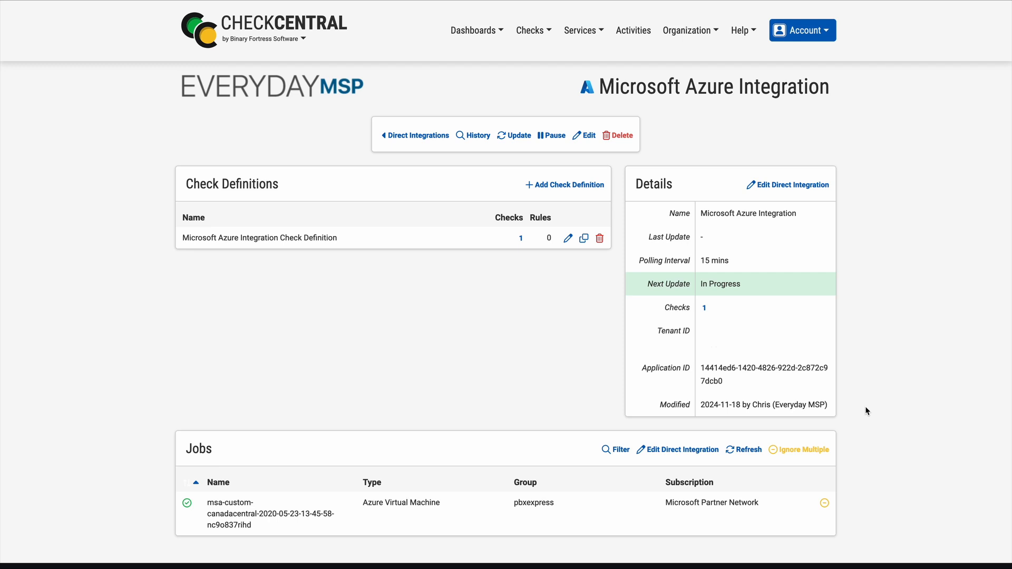
pyautogui.click(525, 139)
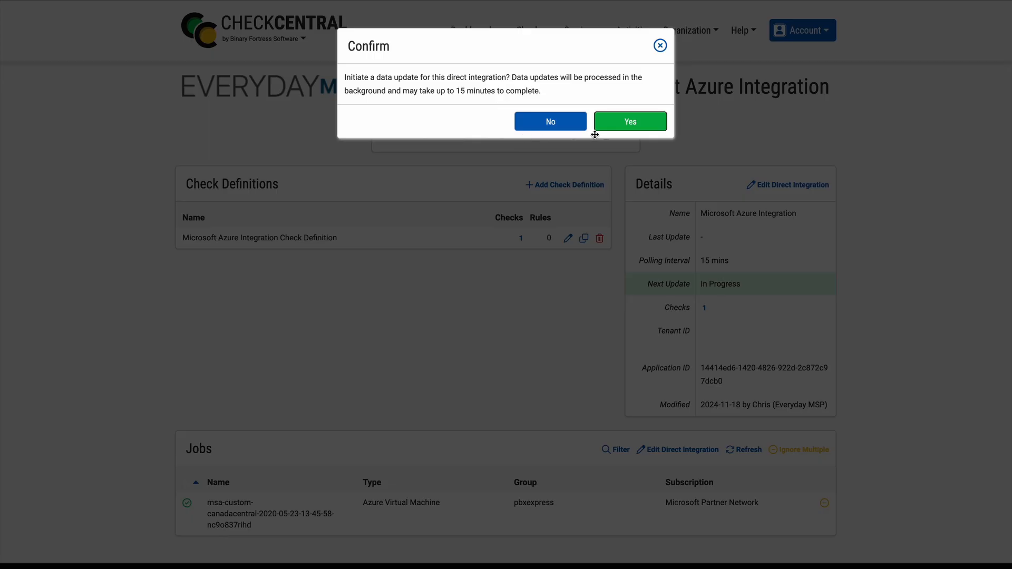
pyautogui.click(631, 122)
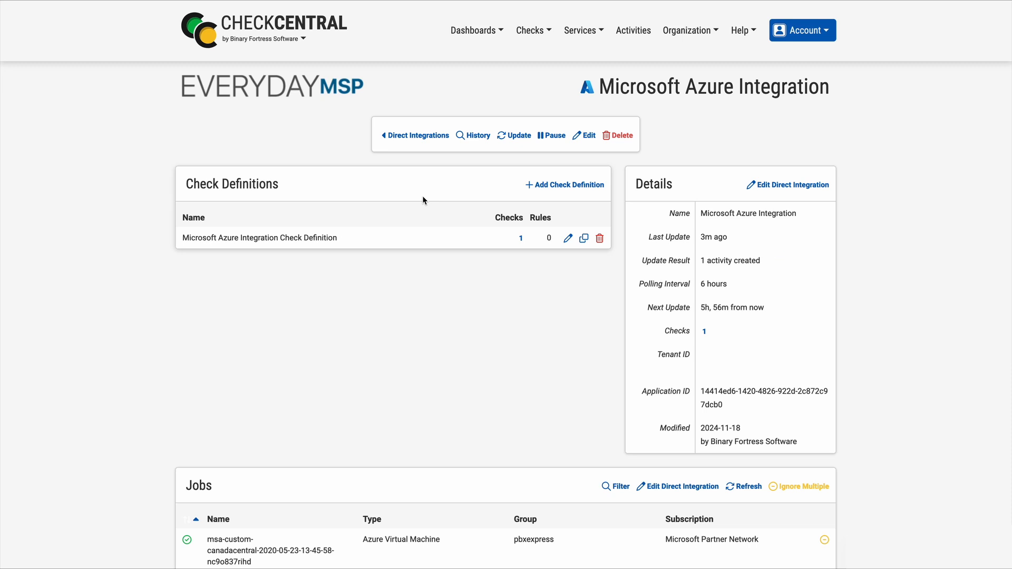
# Open the check created by the definition and review its details and the message of its latest Azure VM Backup activity
pyautogui.click(521, 238)
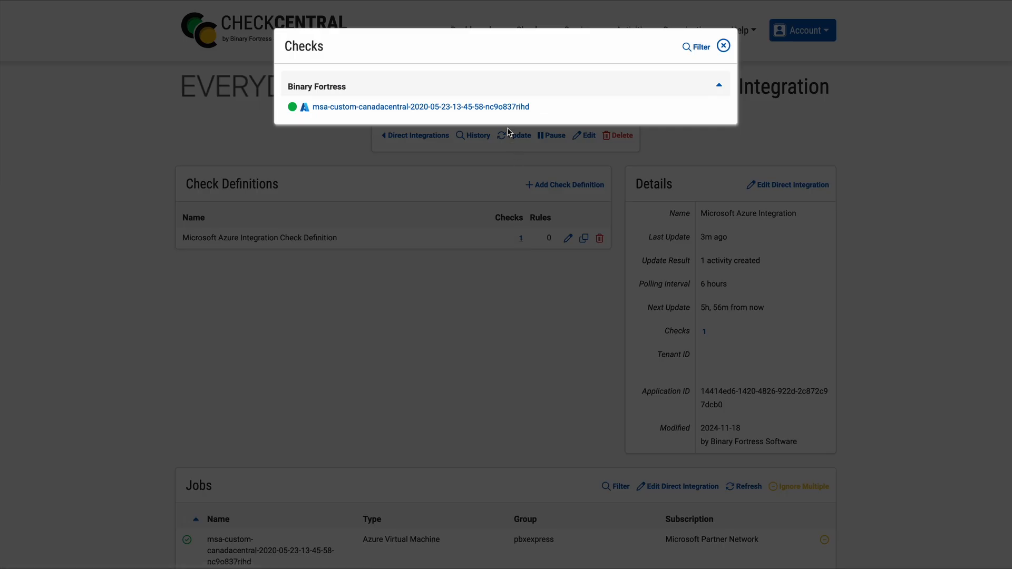
pyautogui.click(502, 107)
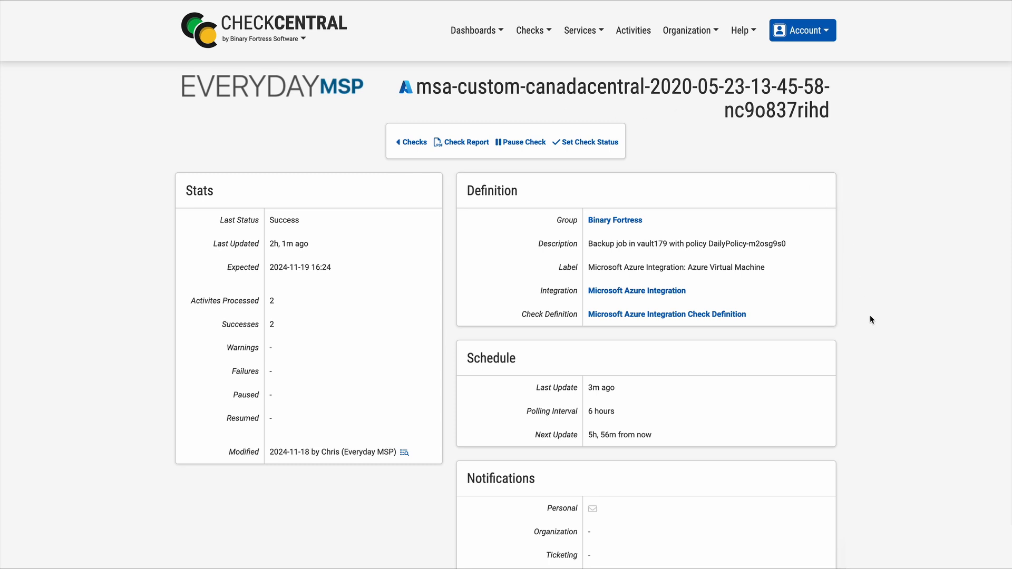
pyautogui.scroll(-5, 870, 320)
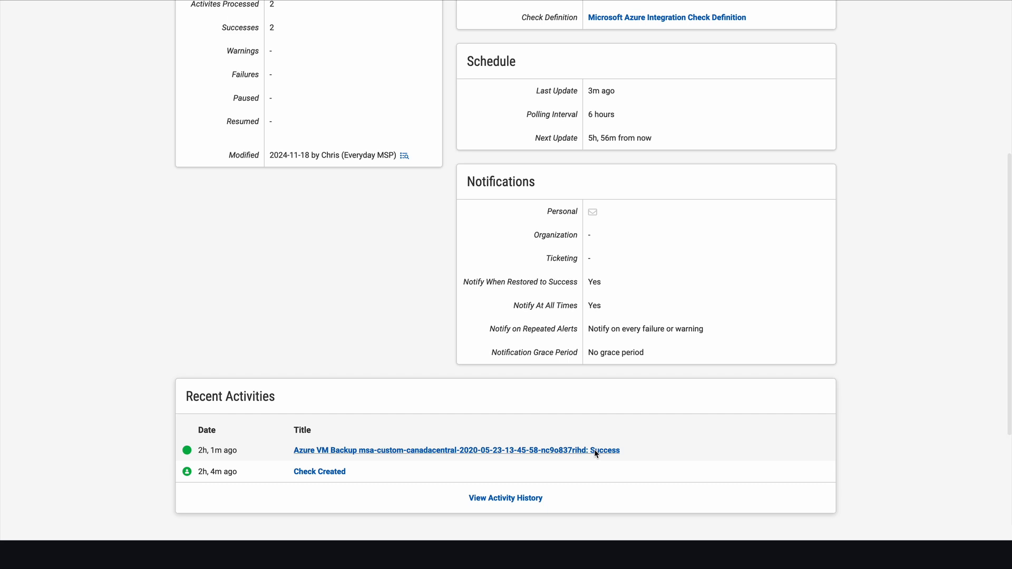
pyautogui.click(597, 451)
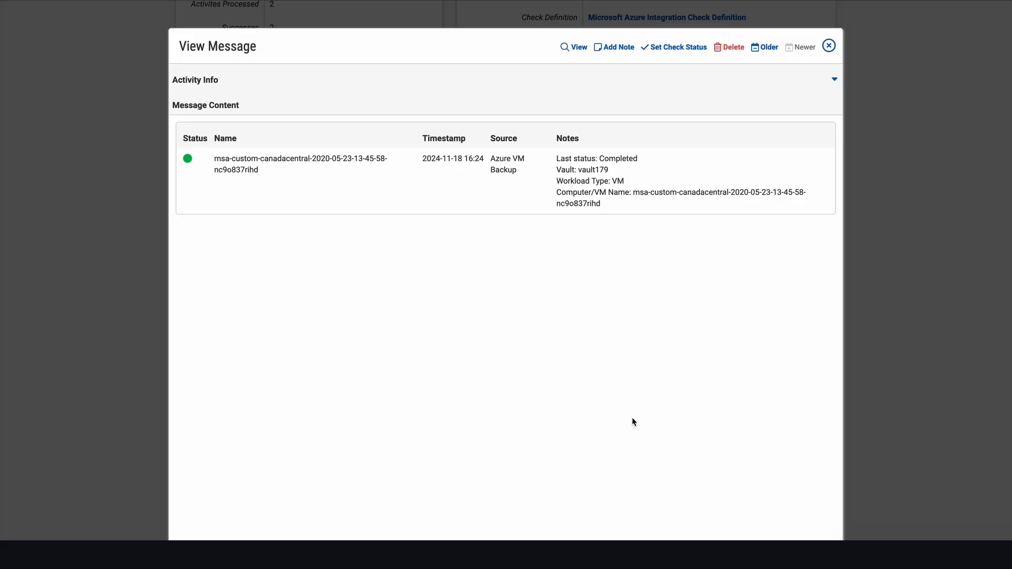
pyautogui.click(827, 48)
pyautogui.scroll(3, 789, 275)
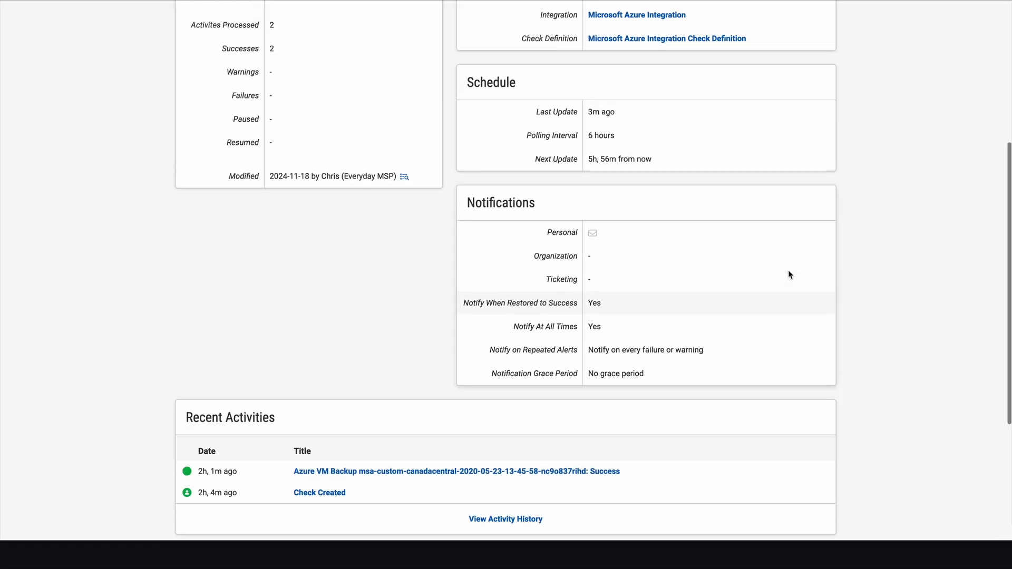
pyautogui.scroll(5, 789, 274)
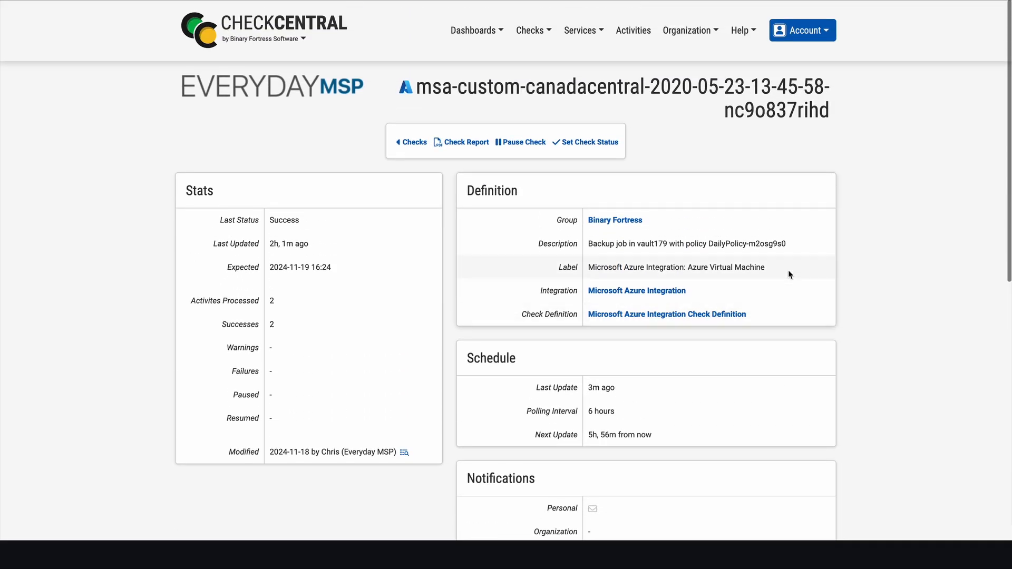